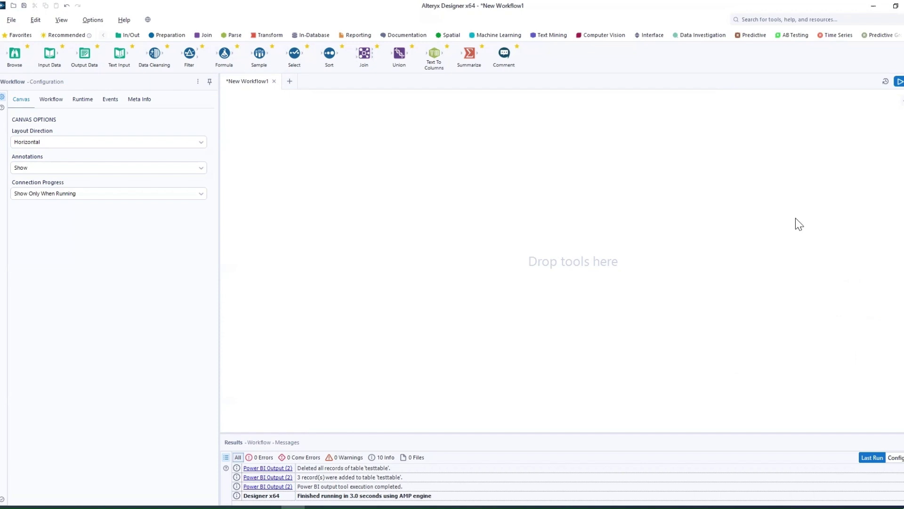
Look up the Power BI Output tool by searching for Power BI and by browsing the Connectors tool category
left_click(777, 20)
type("Power BI")
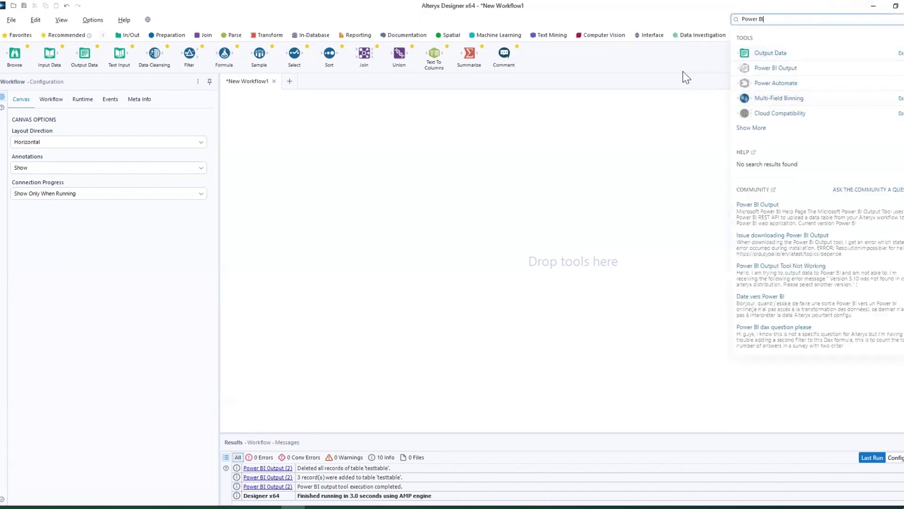
left_click(668, 136)
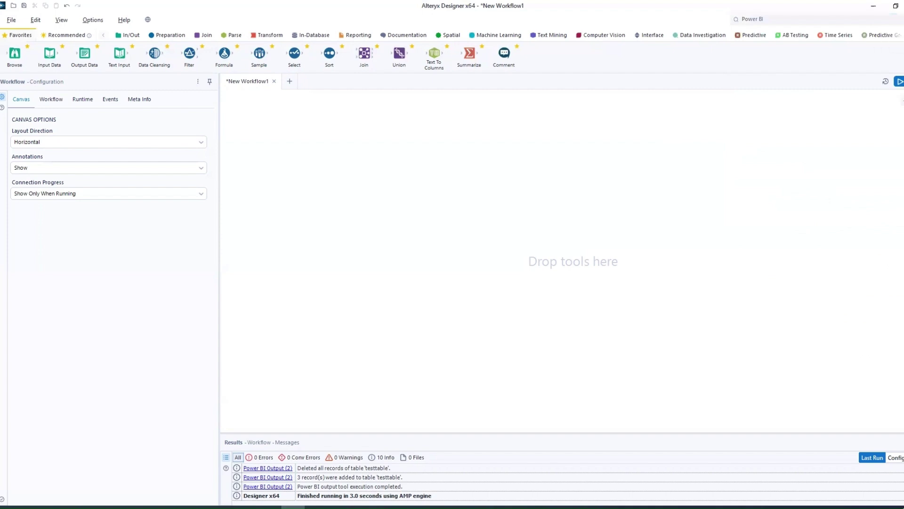
scroll(800, 35, "right", 5)
left_click(845, 35)
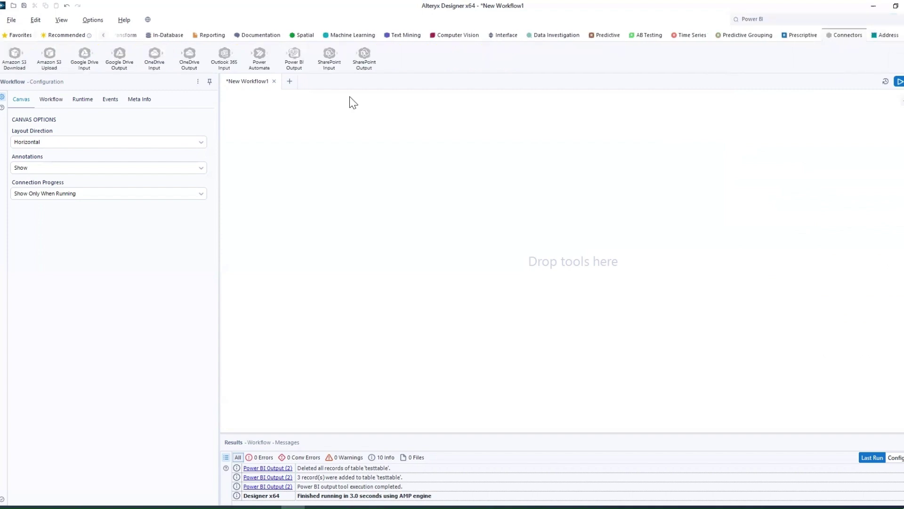
mouse_move(294, 56)
left_mouse_down()
mouse_move(286, 64)
mouse_move(293, 61)
left_mouse_up()
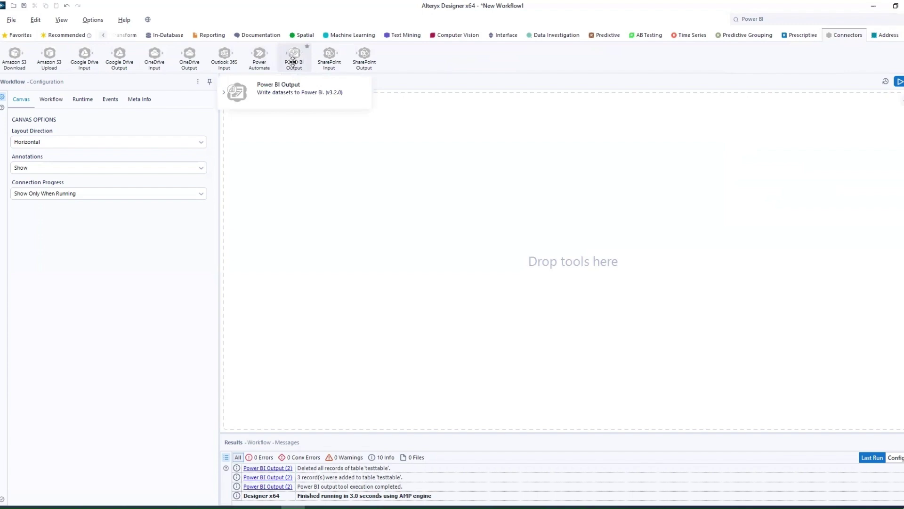
Place a Text Input tool from the In/Out category on the empty canvas
left_click(102, 36)
left_click(127, 35)
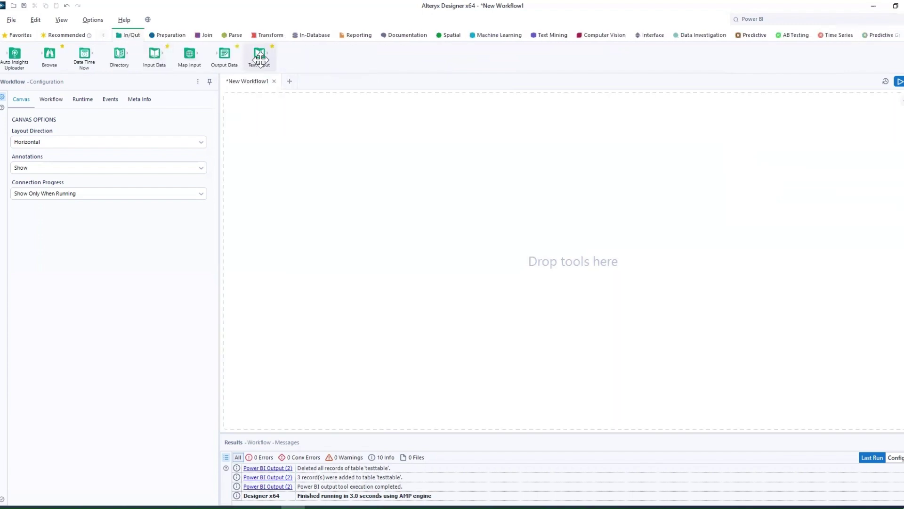
left_click_drag(260, 58, 300, 177)
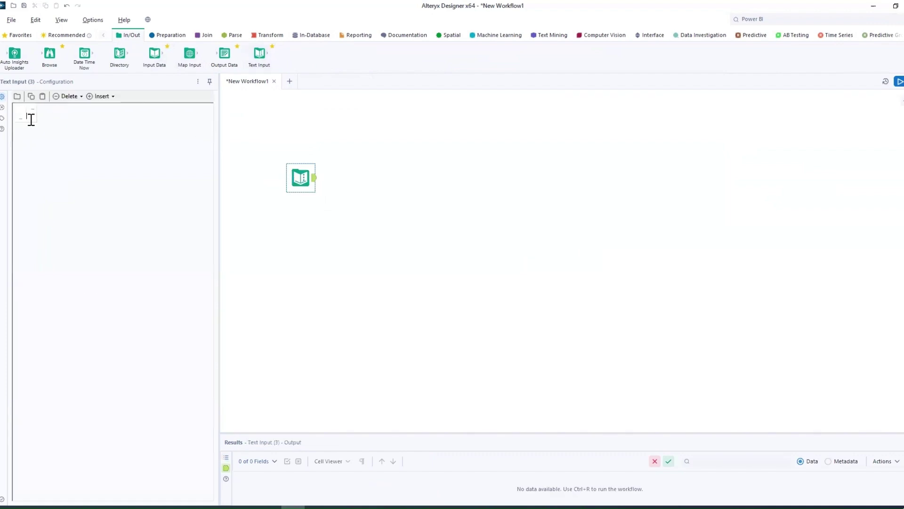
Fill the first column of the Text Input tool with North, South, East and West in rows 1 to 4
left_click(31, 117)
type("North")
key("Return")
type("South")
key("Return")
type("East")
key("Return")
type("West")
Name the first column Regions and add a second column named Sales
double_click(47, 107)
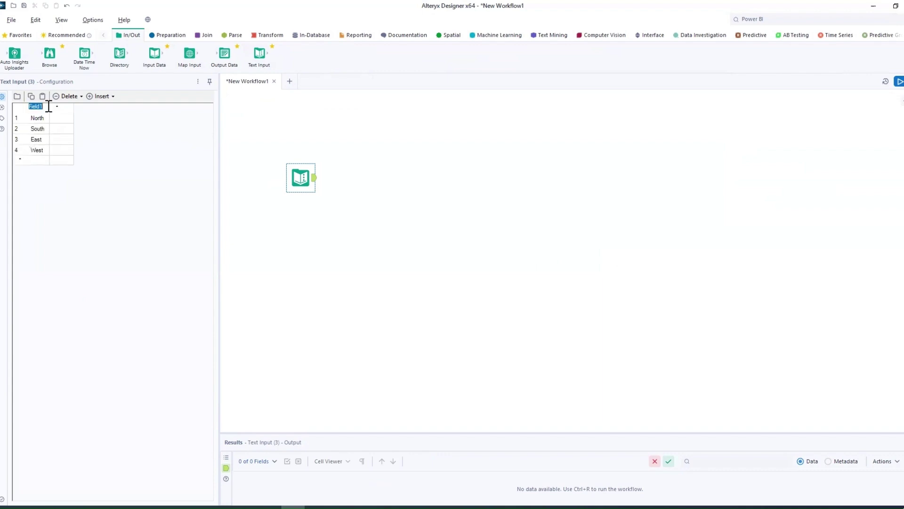
type("Regions")
key("Tab")
type("Sales")
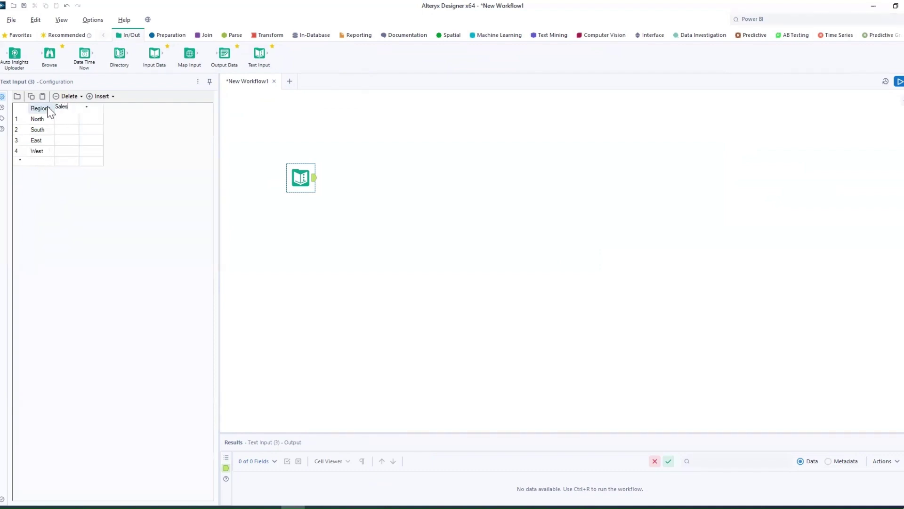
Enter 100, 200, 300 and 400 in the Sales column for North, South, East and West
left_click(65, 121)
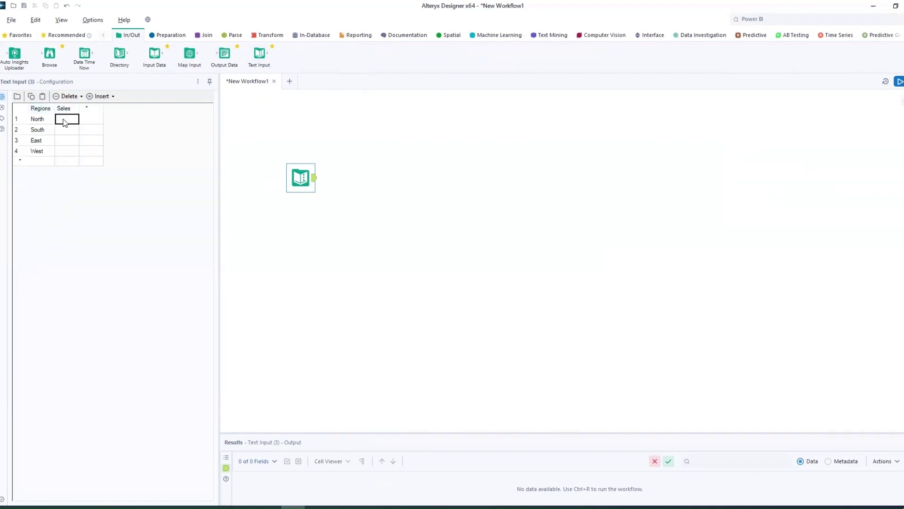
type("100")
key("Return")
type("200")
key("Return")
type("300")
key("Return")
type("400")
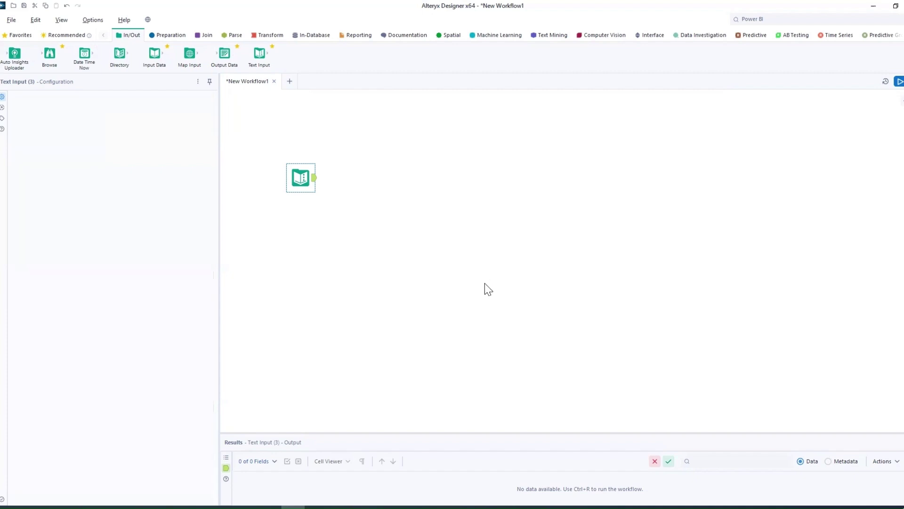
Enlarge the results area, and add a Power BI Output tool connected to the Text Input tool's output
left_click_drag(421, 432, 422, 324)
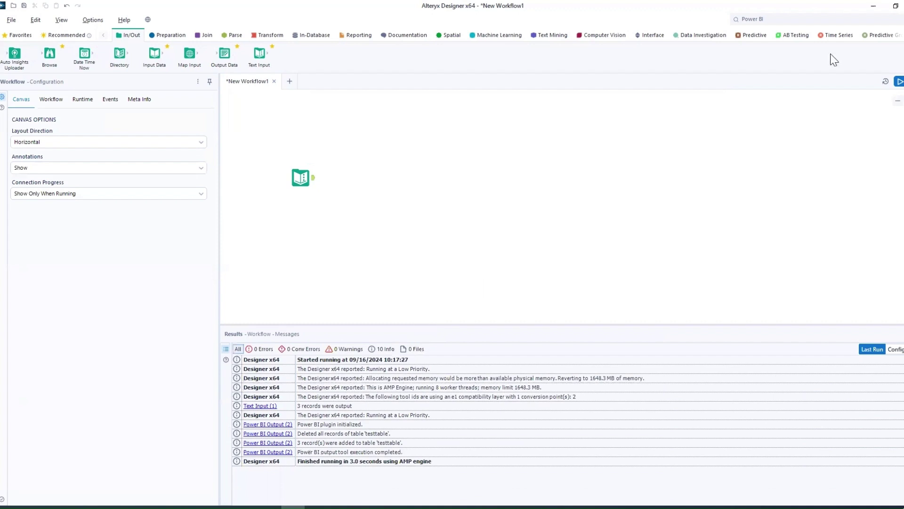
left_click(797, 17)
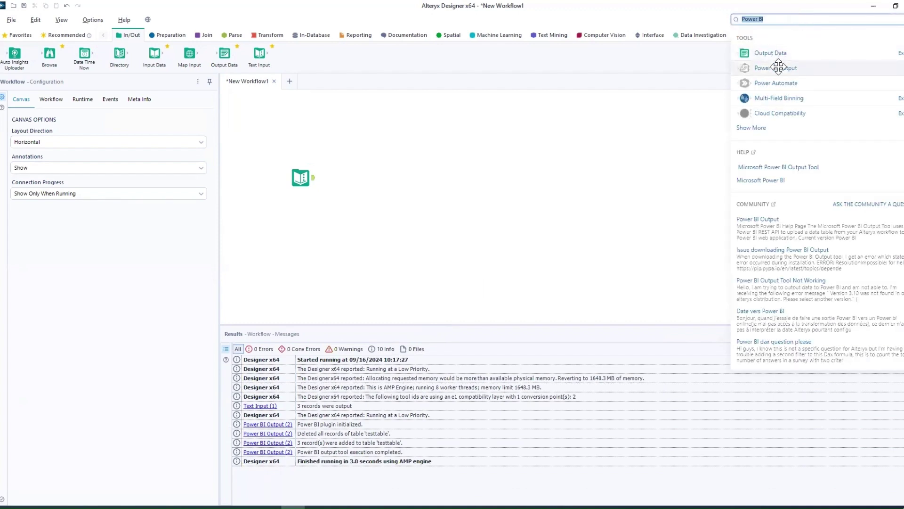
left_click_drag(776, 68, 368, 177)
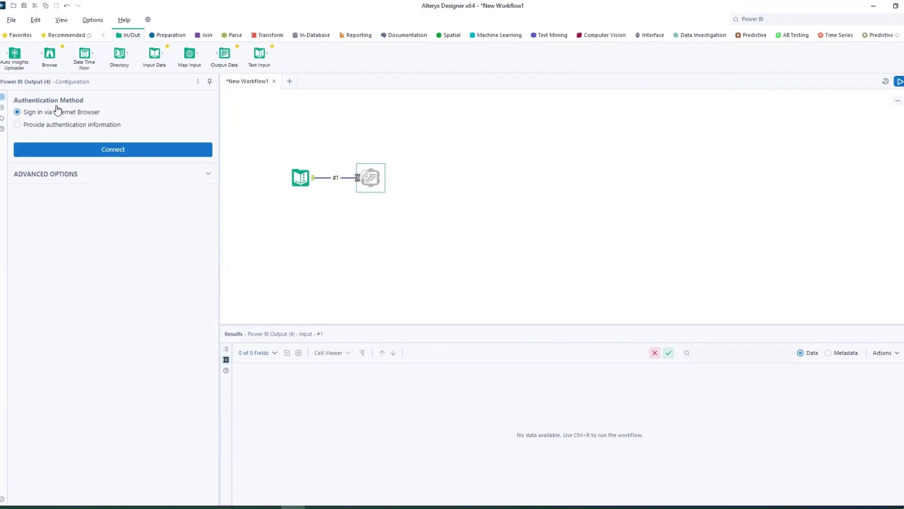
Review the option to provide authentication information, and connect the Power BI Output tool by signing in via Internet Browser
left_click(58, 126)
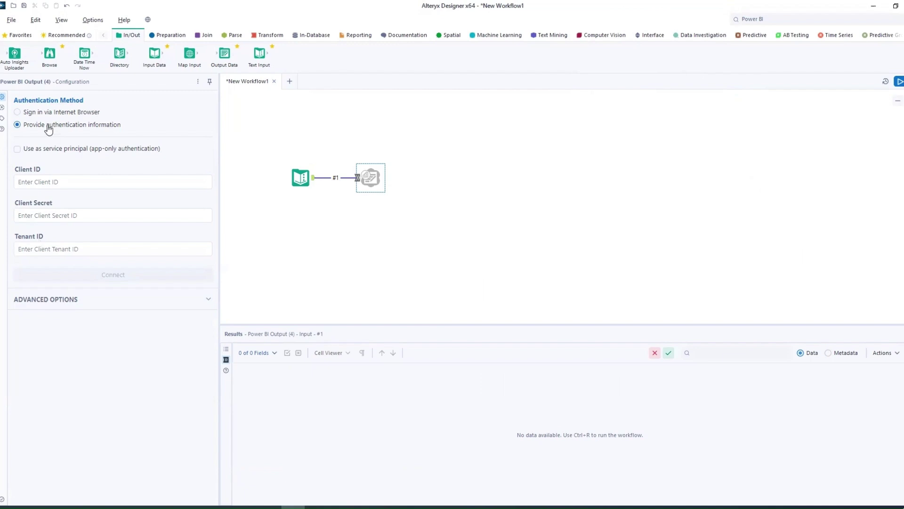
left_click(34, 113)
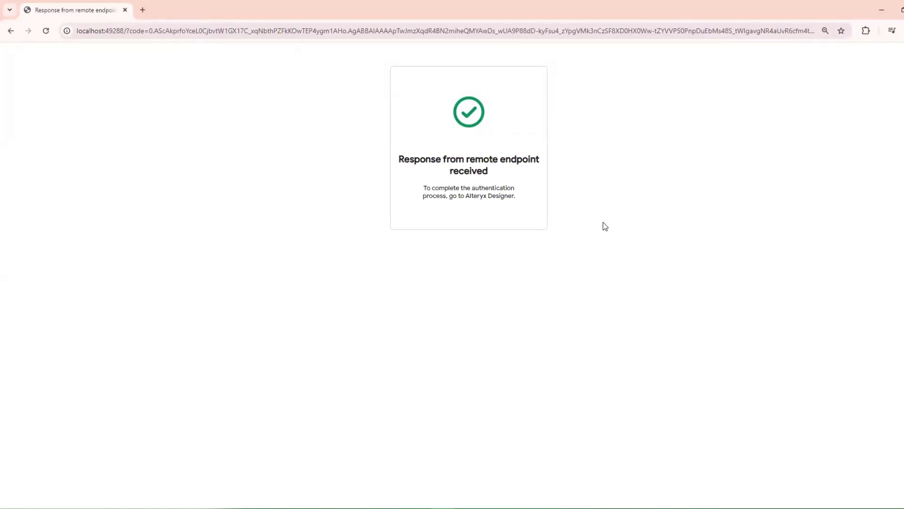
left_click(882, 9)
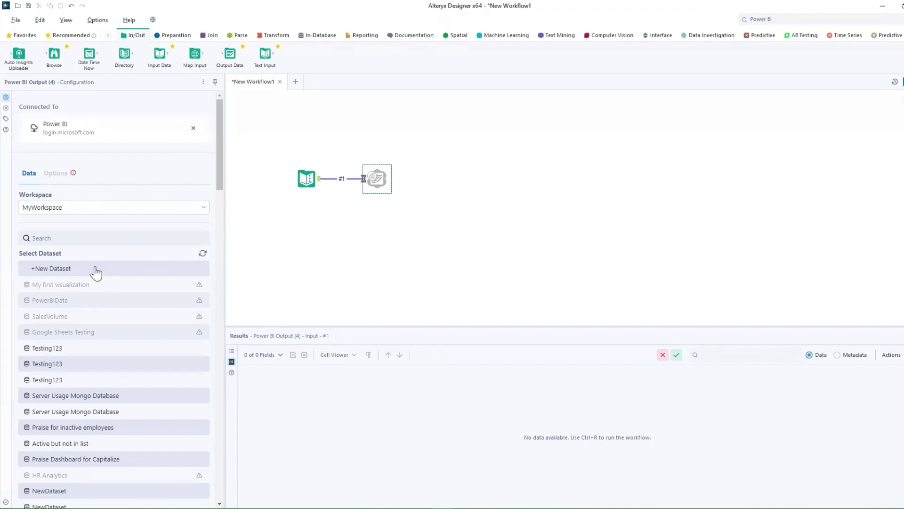
Set the Power BI output to create a new dataset in MyWorkspace named PowerBITestData
left_click(55, 273)
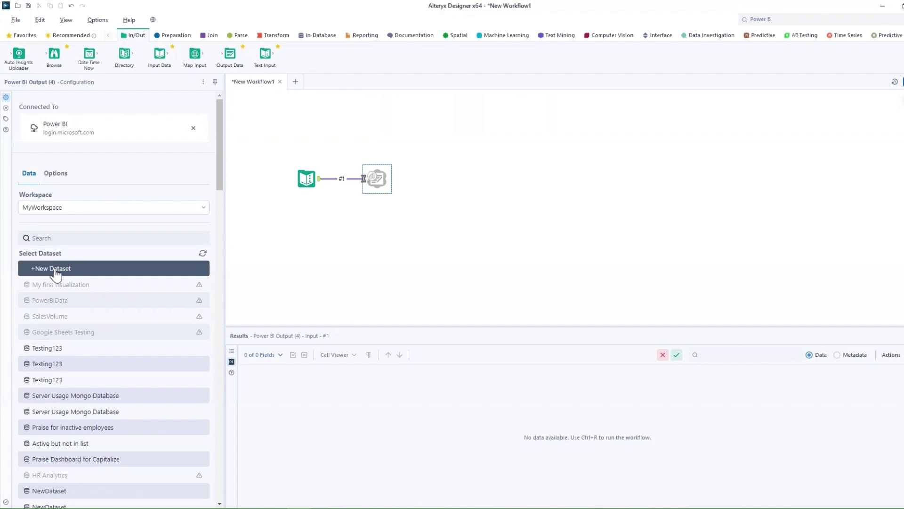
left_click(55, 174)
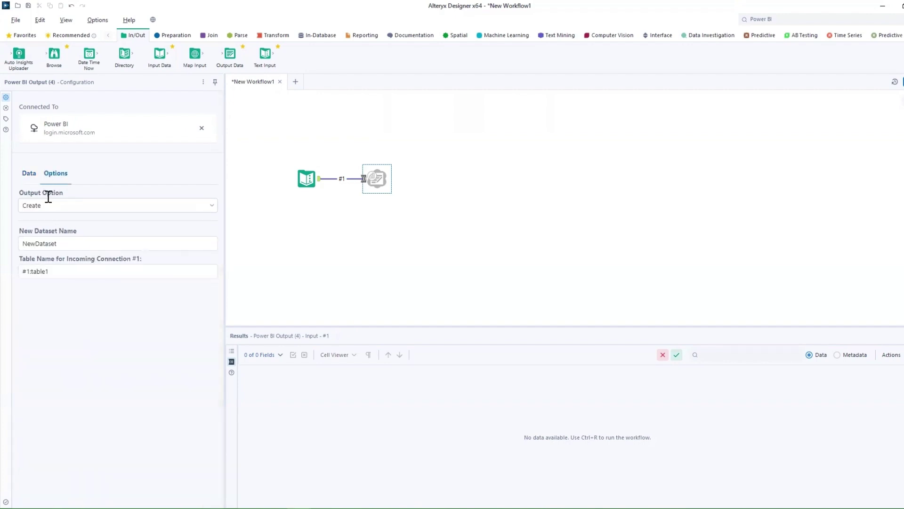
double_click(74, 242)
key("BackSpace")
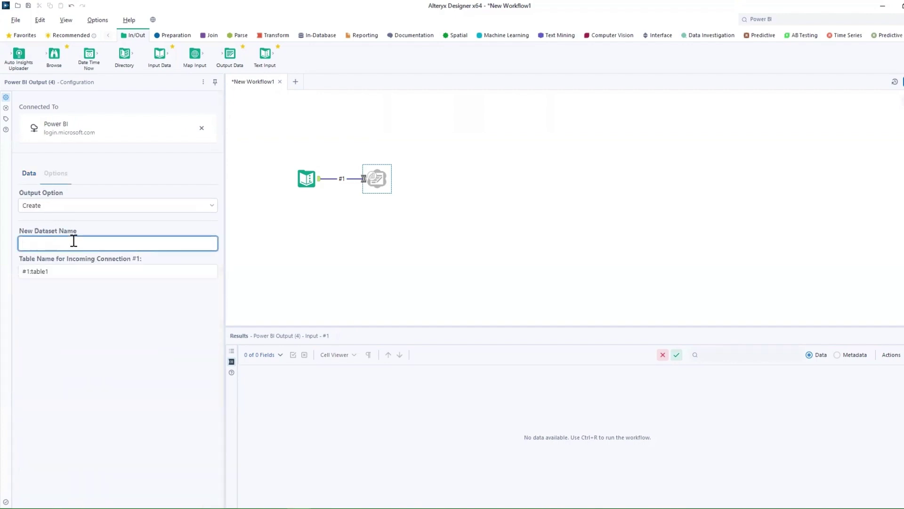
type("PowerBITestData")
Set the table name for incoming connection #1 to testtableone
double_click(131, 275)
type("test")
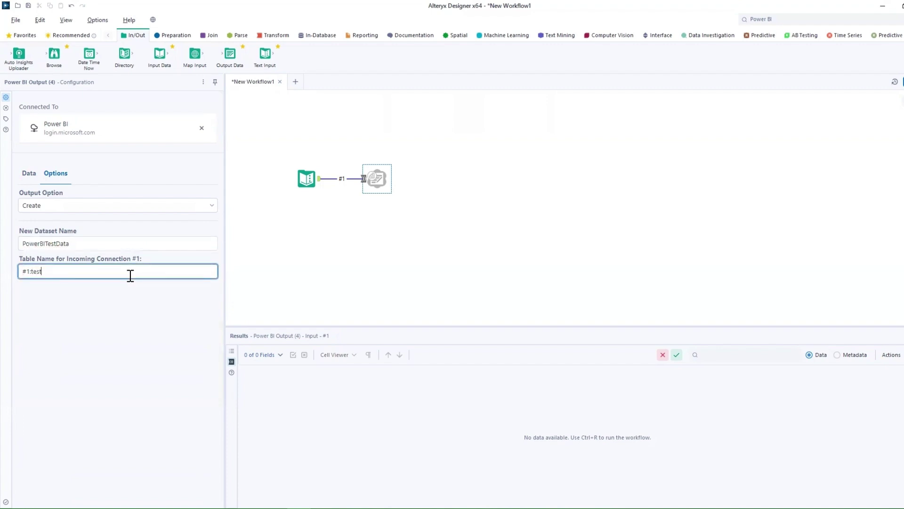
type("tableone")
left_click(402, 251)
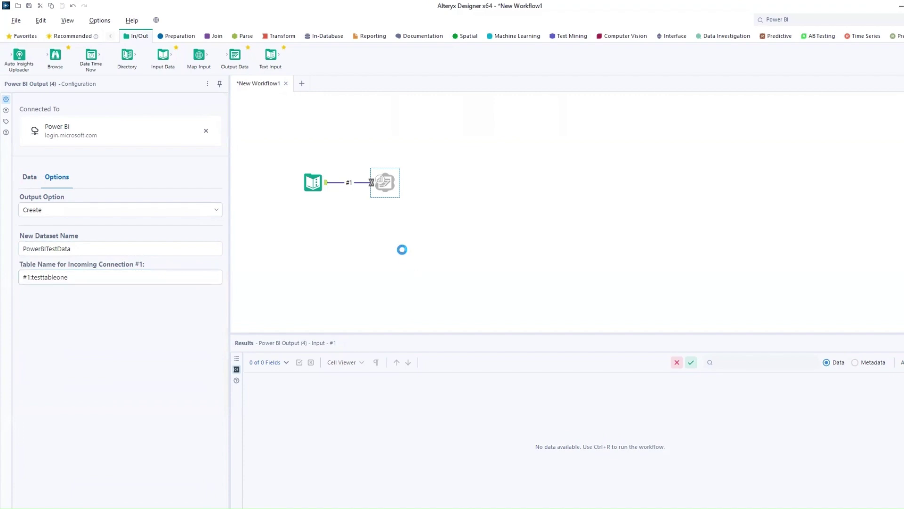
Enlarge the results area and run the workflow with the Text Input tool selected, closing the completion message
left_click(283, 174)
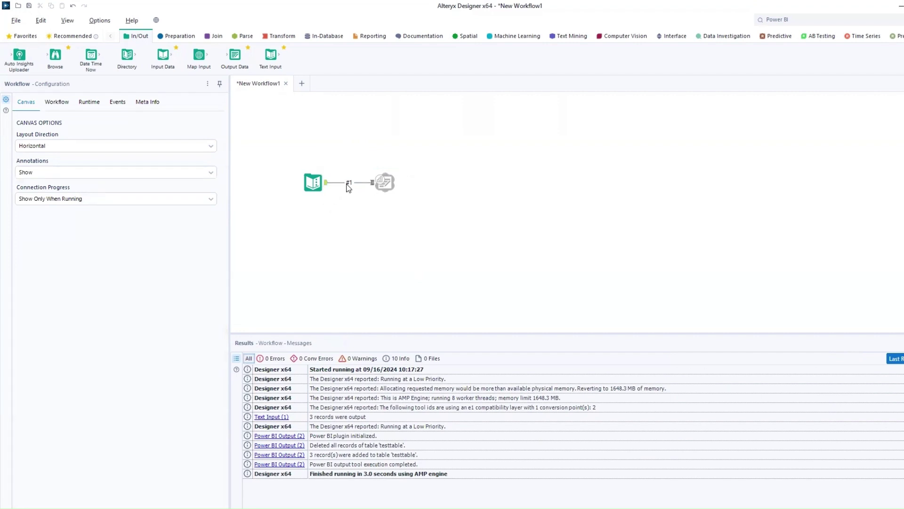
mouse_move(270, 59)
left_mouse_down()
mouse_move(312, 238)
mouse_move(253, 66)
mouse_move(271, 62)
left_mouse_up()
left_click_drag(357, 331, 359, 265)
left_click(311, 189)
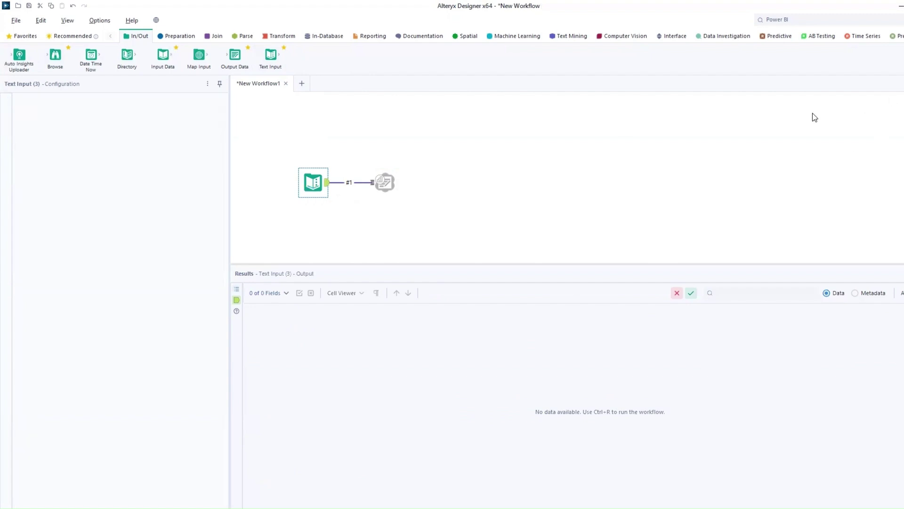
key("ctrl+r")
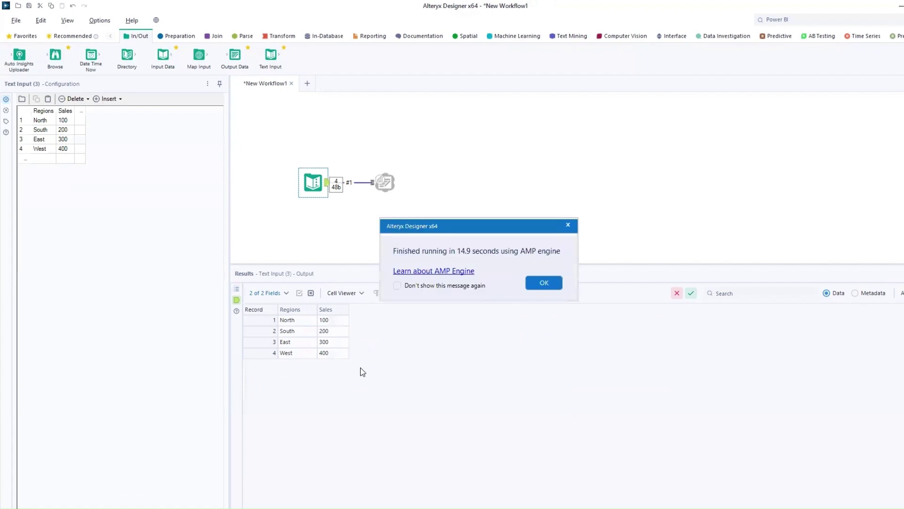
left_click(545, 283)
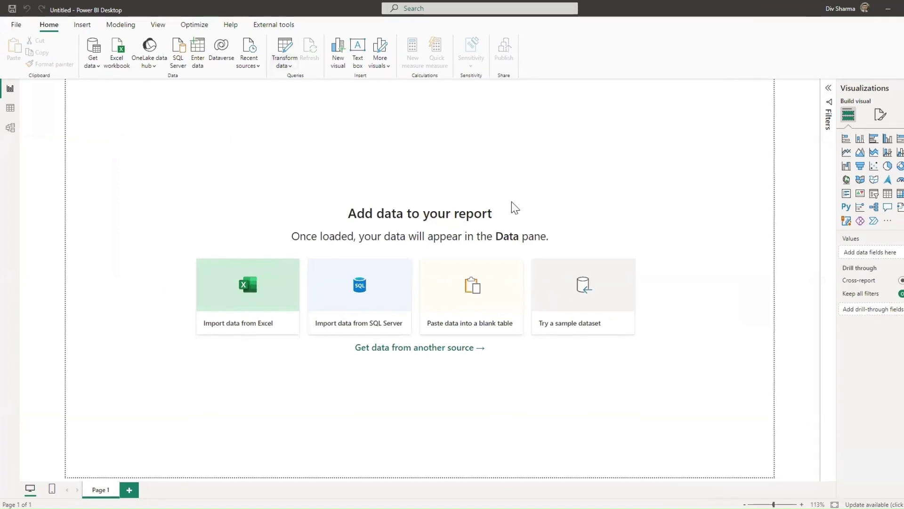
In Power BI Desktop, filter your own Power BI datasets by PowerBI and connect the report to PowerBITestData
left_click(94, 66)
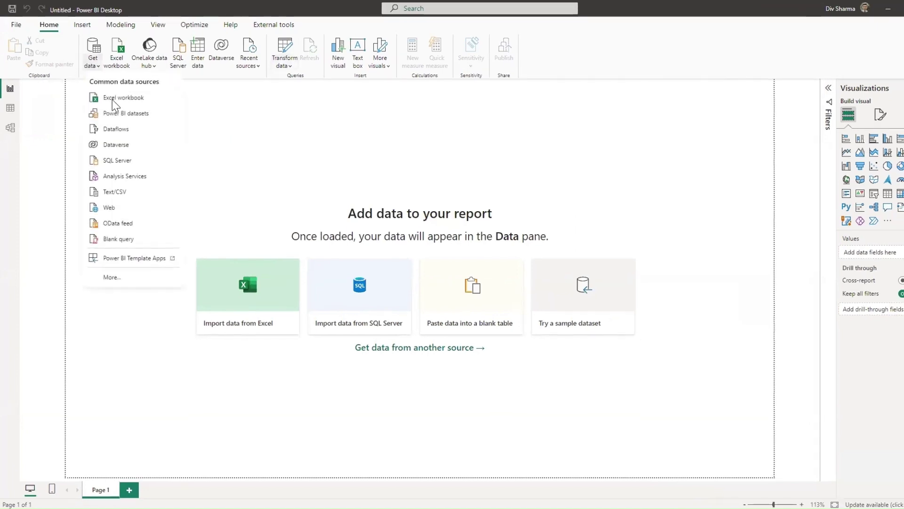
left_click(116, 113)
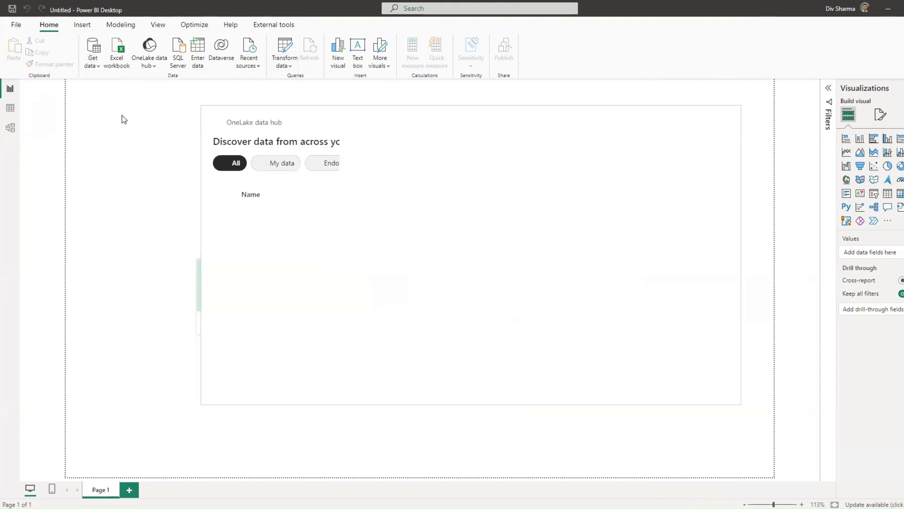
left_click(273, 165)
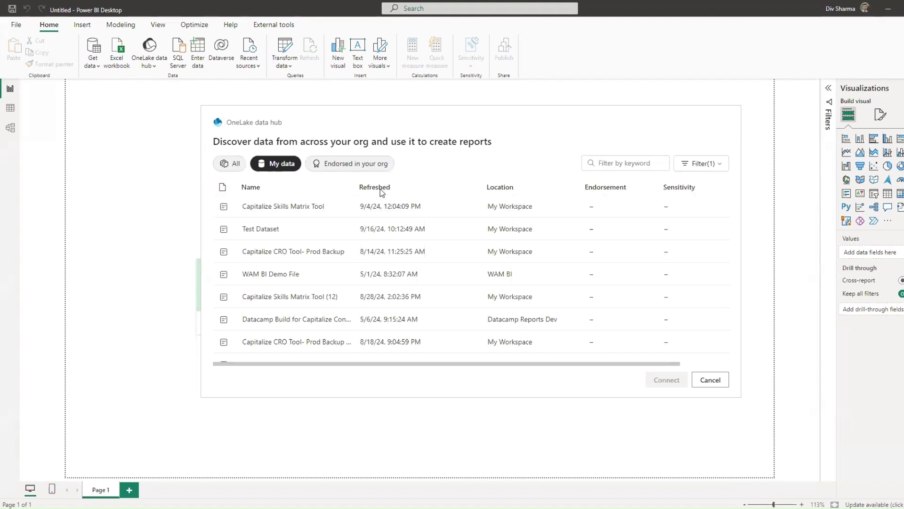
left_click(635, 163)
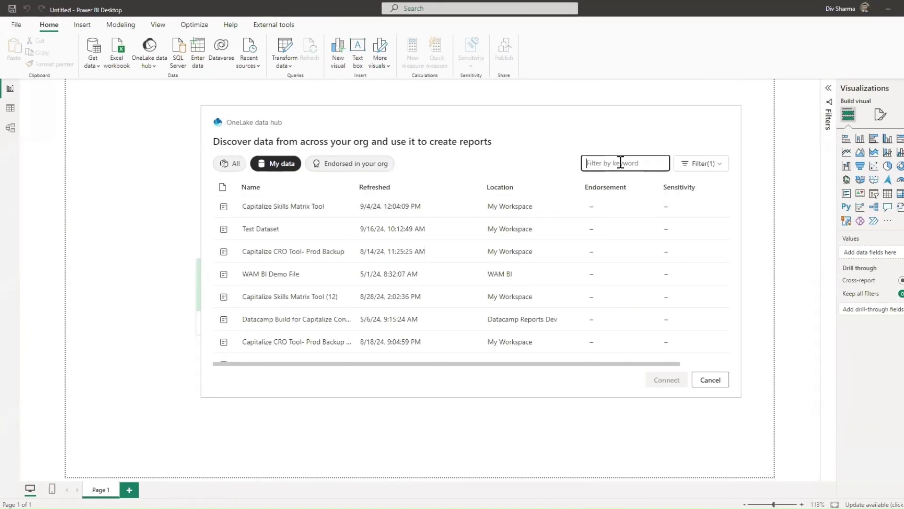
type("PowerBI")
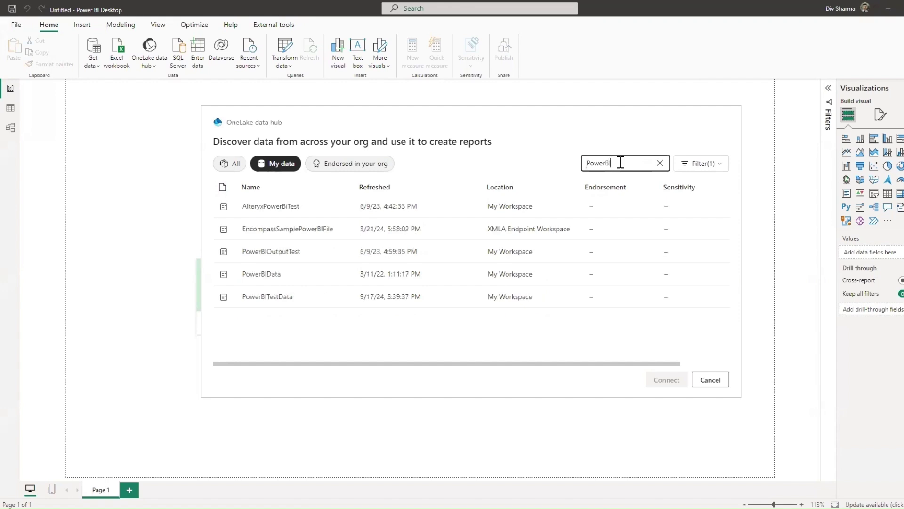
left_click(261, 302)
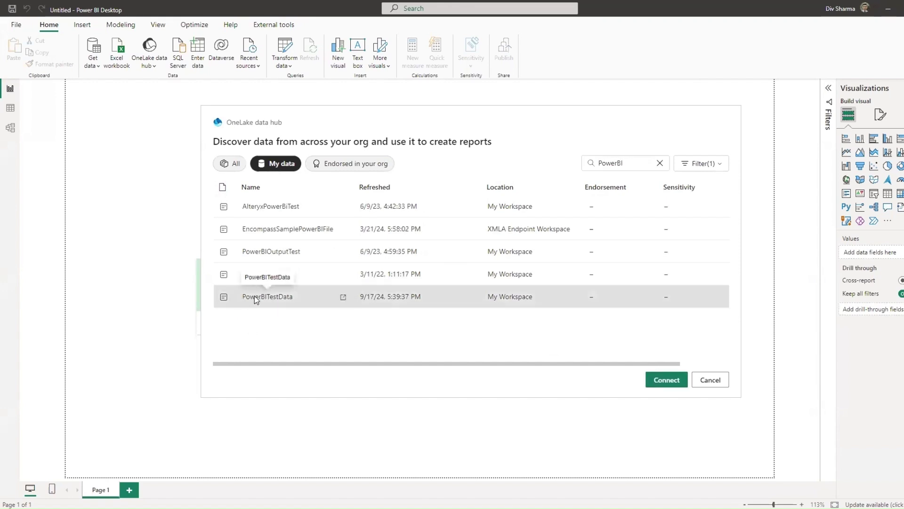
left_click(680, 379)
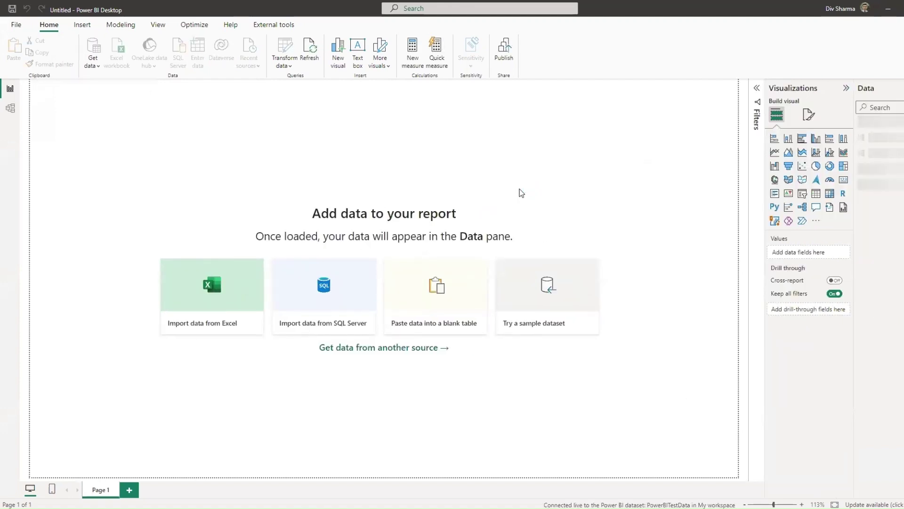
Create a table visual on the report page from the Regions and Sales fields of testtableone
left_click(861, 125)
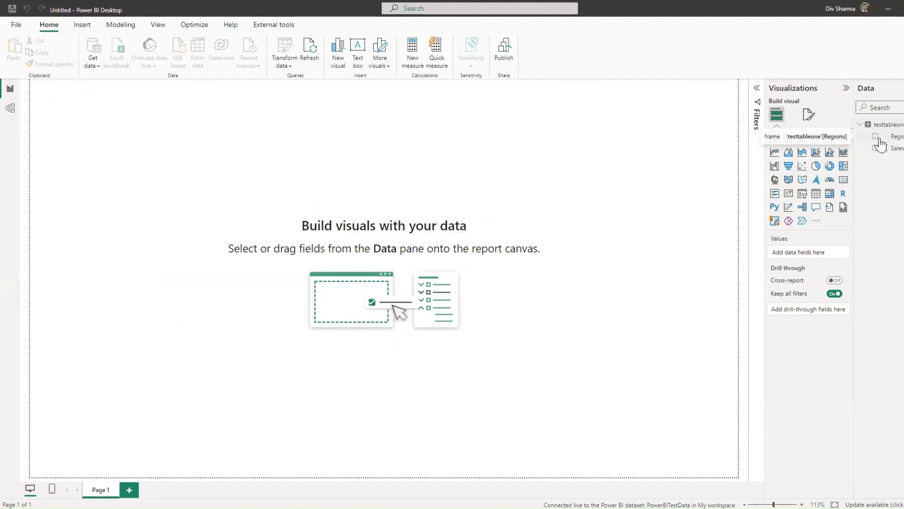
left_click(876, 136)
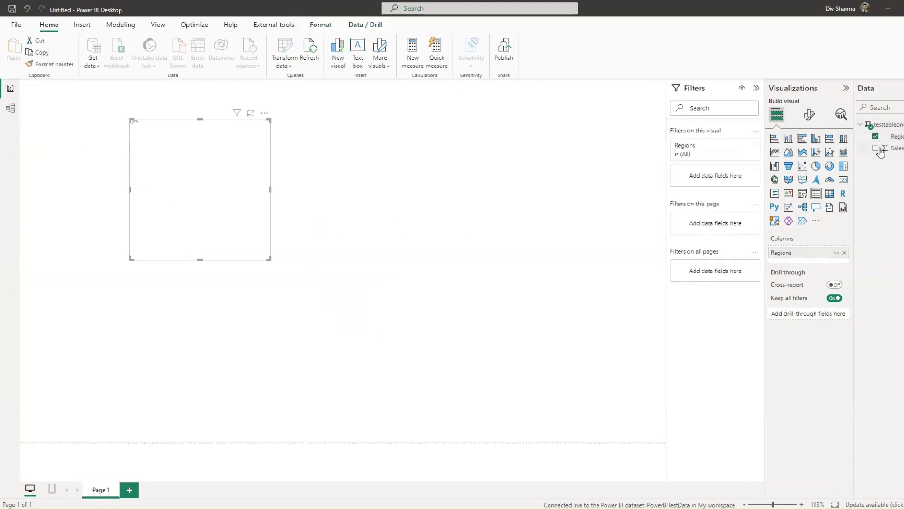
left_click(875, 148)
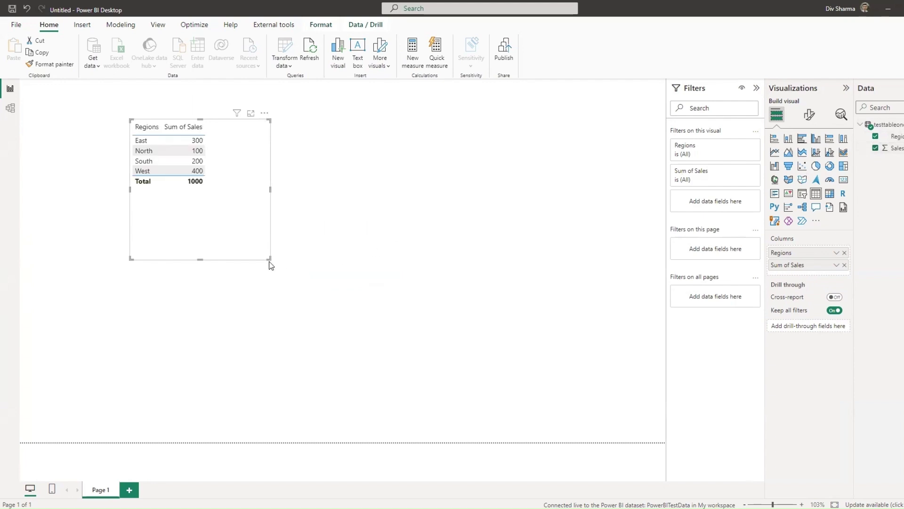
Convert the table visual to a line chart and enlarge it to roughly twice its width
left_click(775, 152)
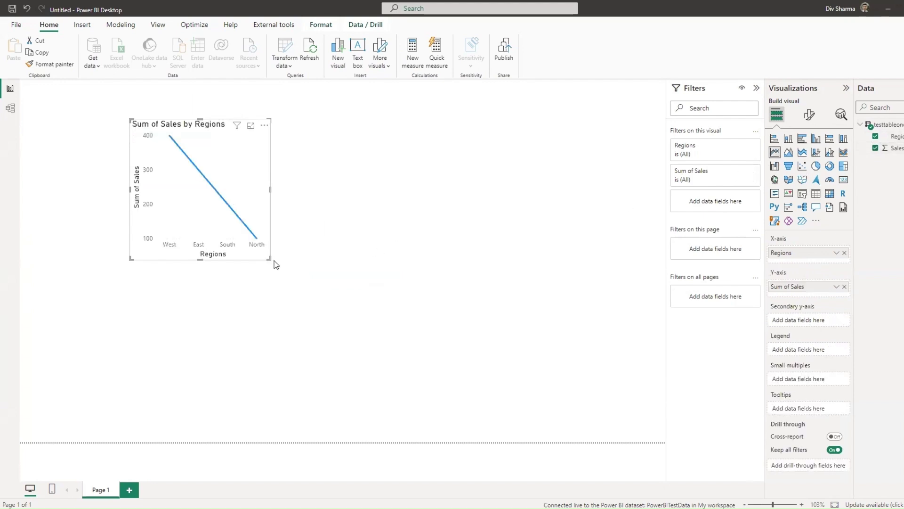
left_click_drag(270, 258, 434, 269)
Turn on data labels for the line chart and shift the chart slightly on the page
left_click(809, 114)
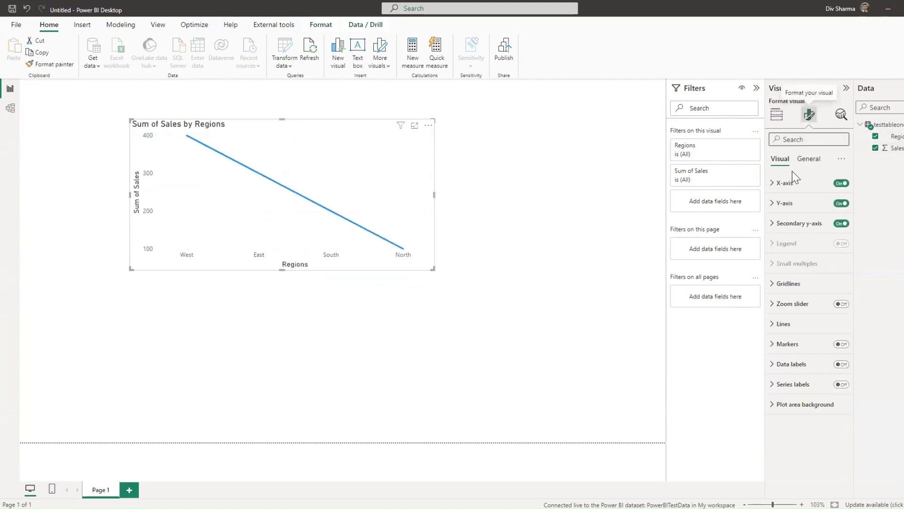
left_click(842, 364)
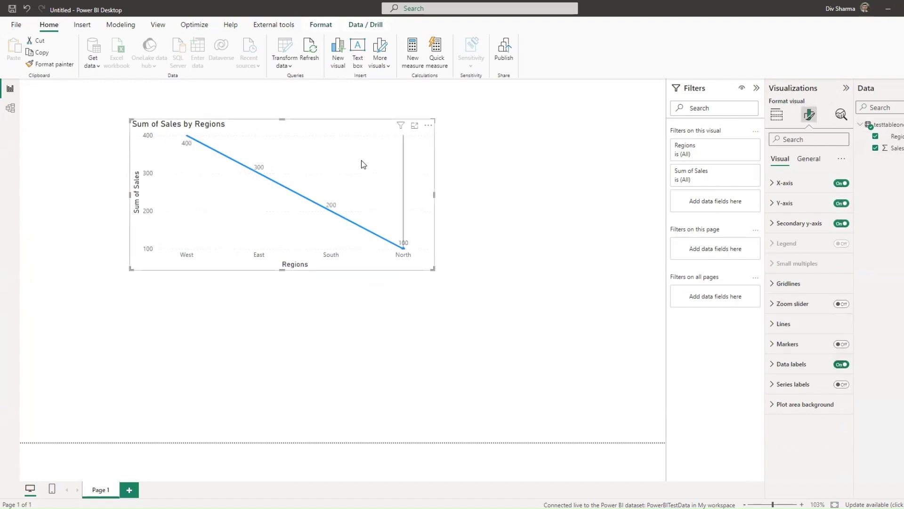
left_click_drag(361, 160, 380, 155)
left_click(506, 177)
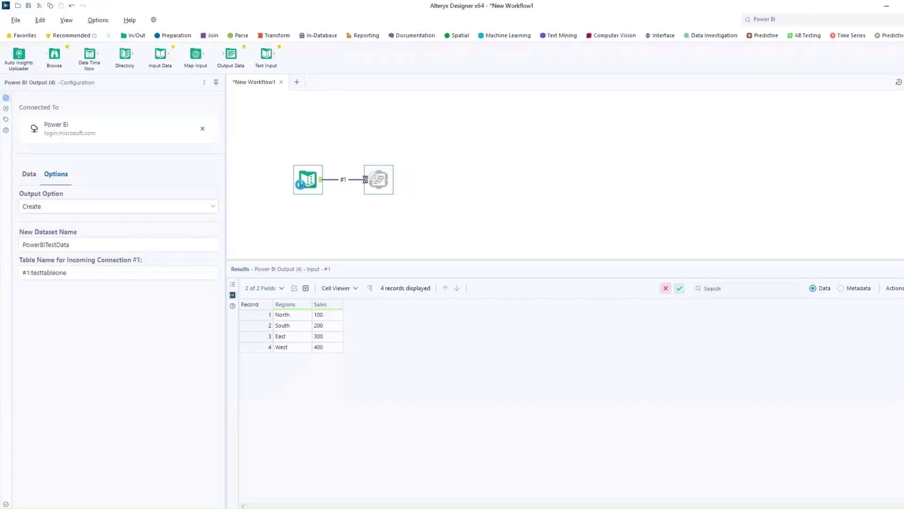
In Alteryx Designer, delete the West row from the Text Input table and set the East region's Sales to 3000
left_click(308, 180)
left_click(24, 147)
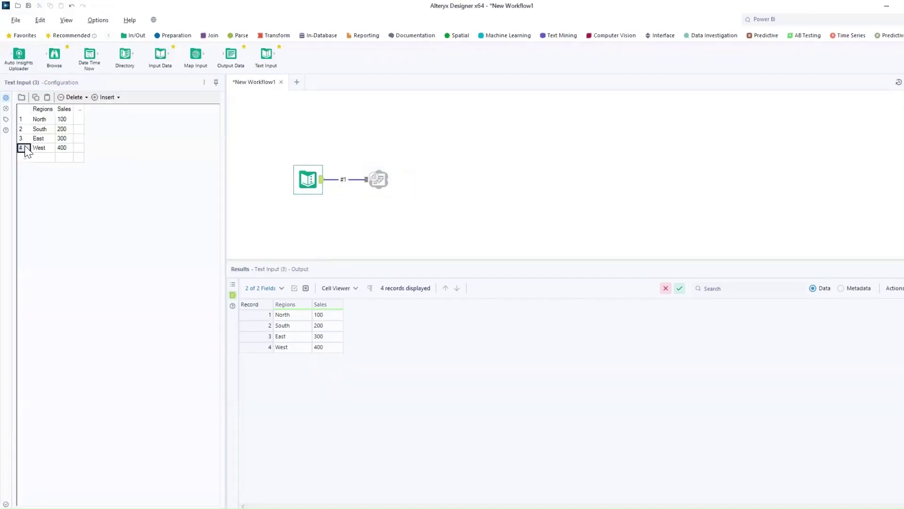
left_click(80, 97)
left_click(81, 119)
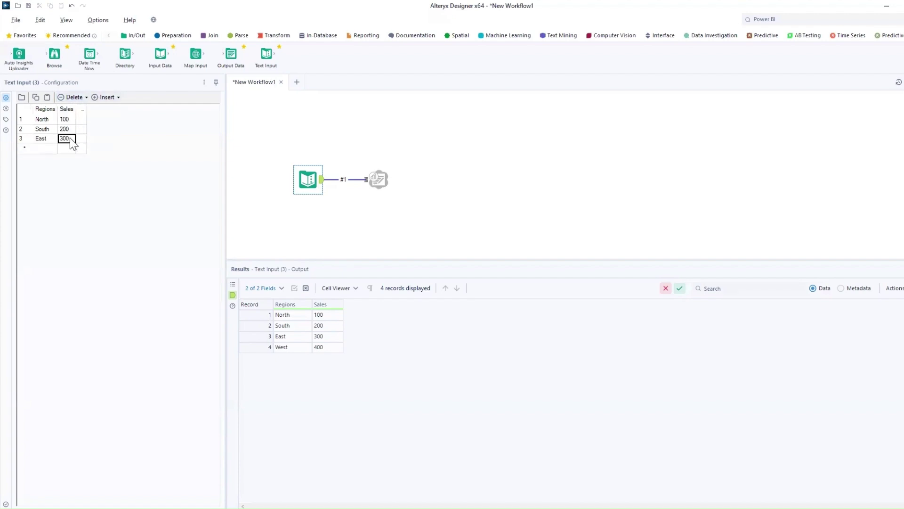
left_click(71, 137)
left_click(70, 137)
left_click(504, 173)
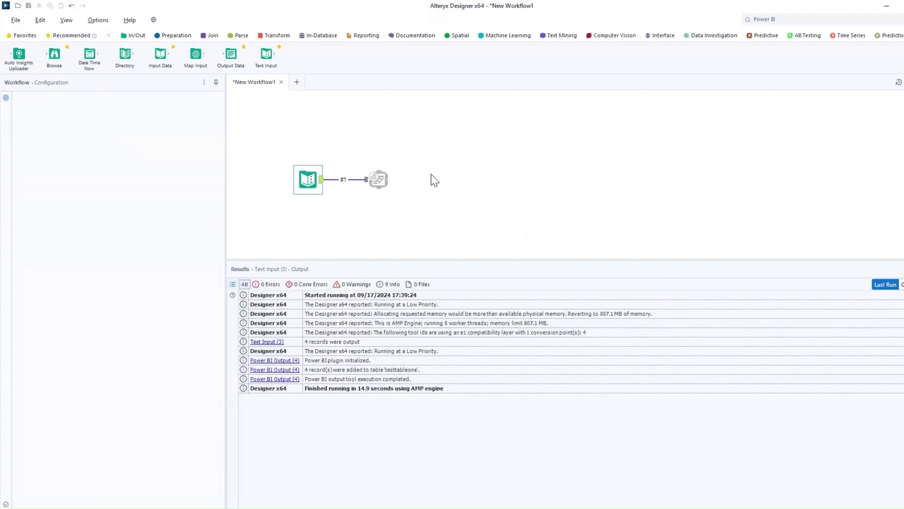
Target the existing PowerBITestData dataset in the Power BI Output tool with the existing file action Overwrite (Keep existing columns)
left_click(379, 179)
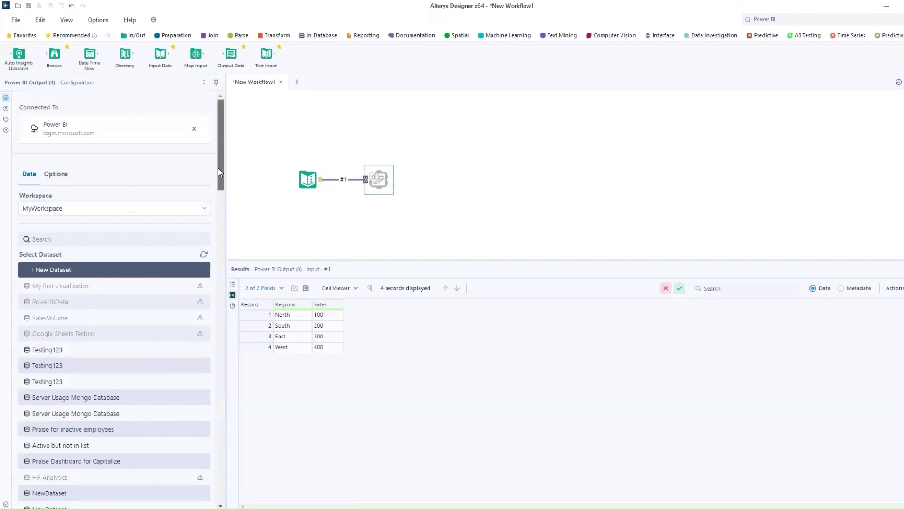
left_click_drag(216, 201, 233, 157)
left_click(97, 494)
left_click(56, 173)
left_click(108, 207)
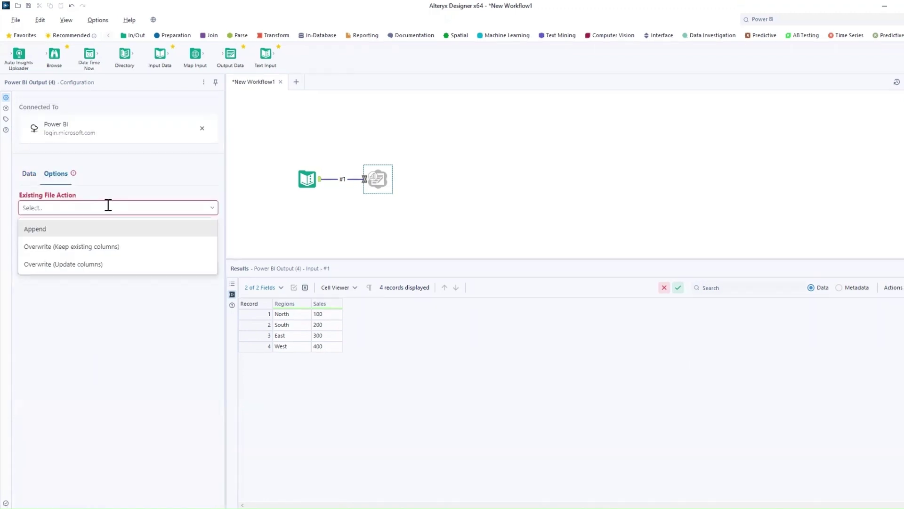
left_click(115, 246)
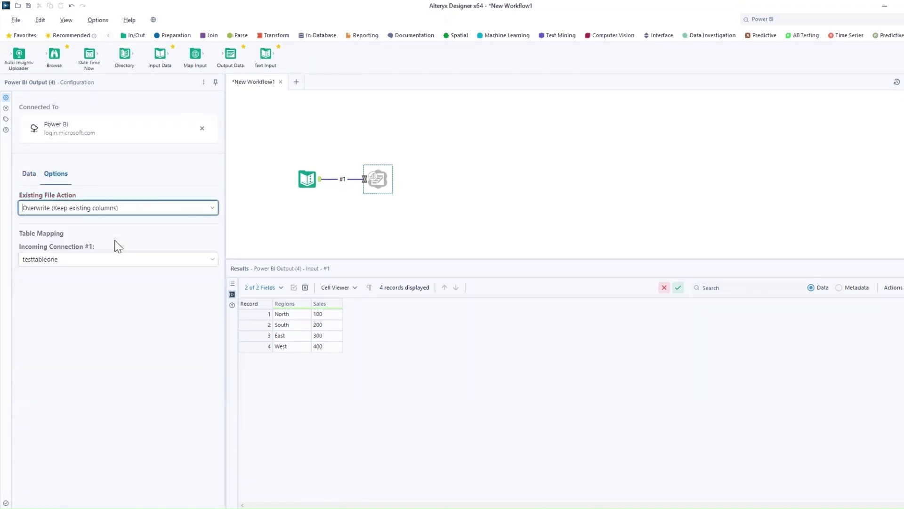
left_click(157, 282)
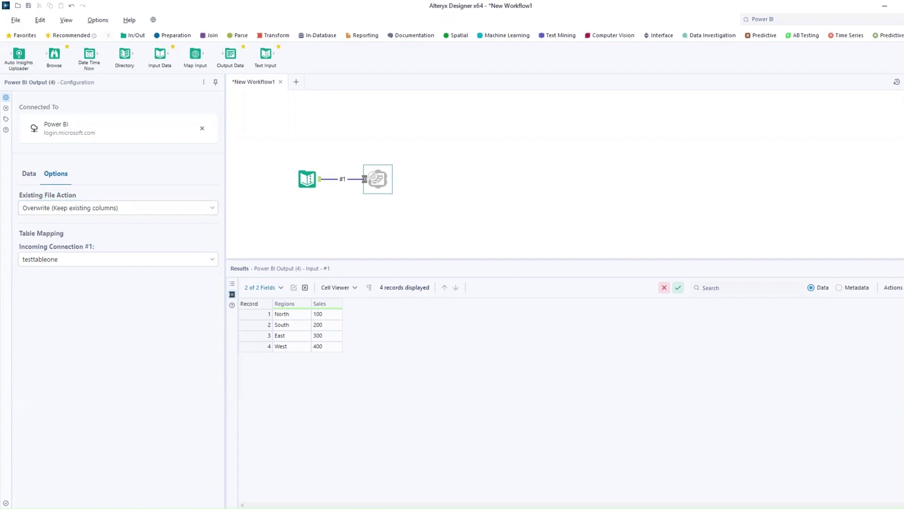
Run the workflow to overwrite the Power BI table and dismiss the completion message
left_click(473, 178)
key("ctrl+r")
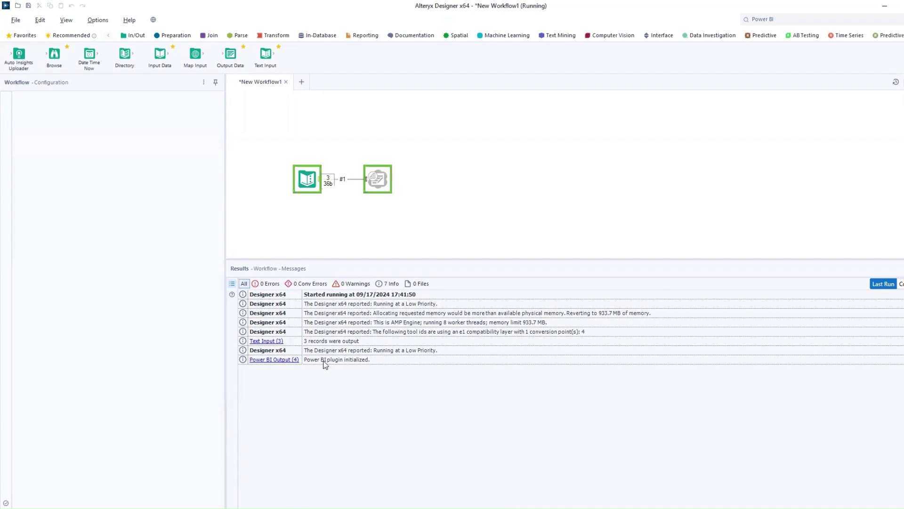
left_click(325, 367)
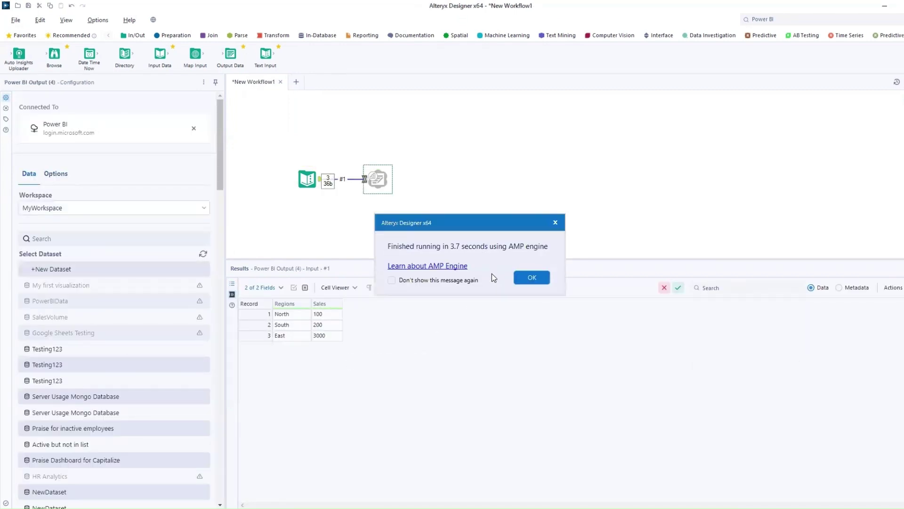
left_click(519, 274)
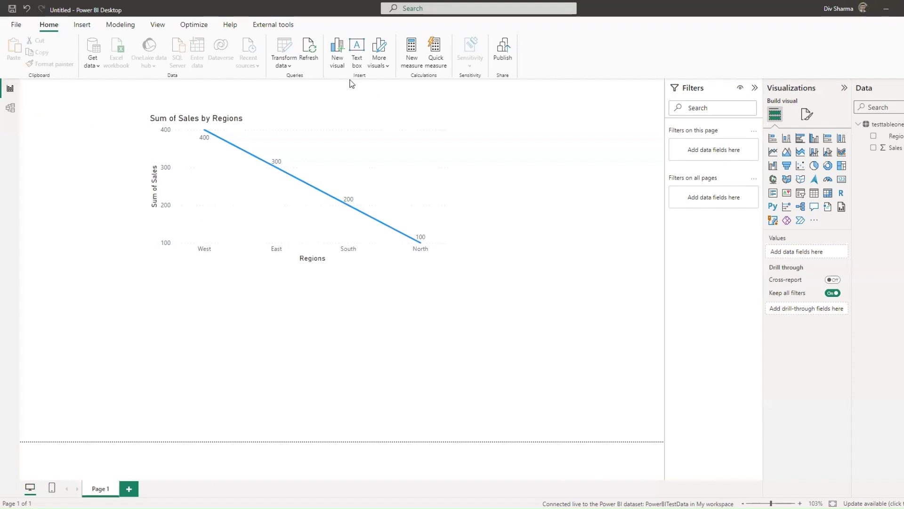
In Power BI Desktop, refresh the report data and check the East point on the line chart
left_click(315, 60)
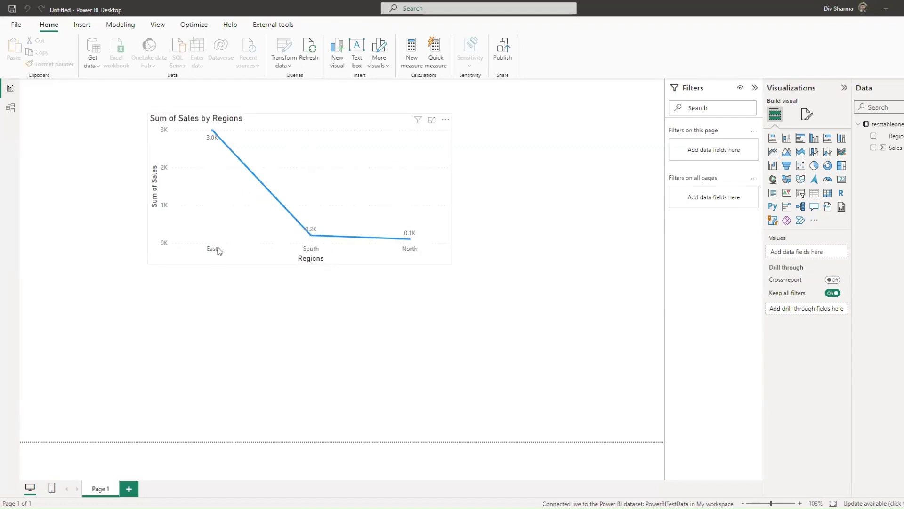
mouse_move(217, 137)
Open the display units choices for the values of the line chart's data labels
left_click(325, 124)
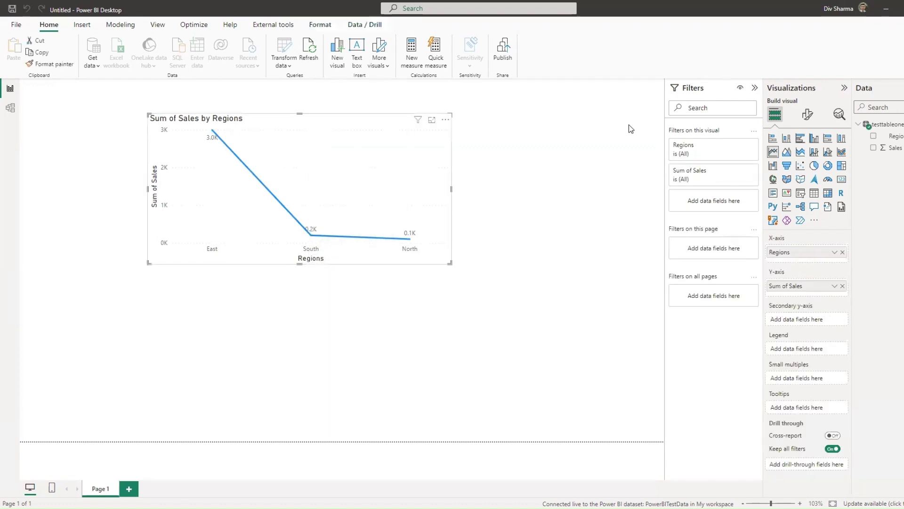
left_click(809, 118)
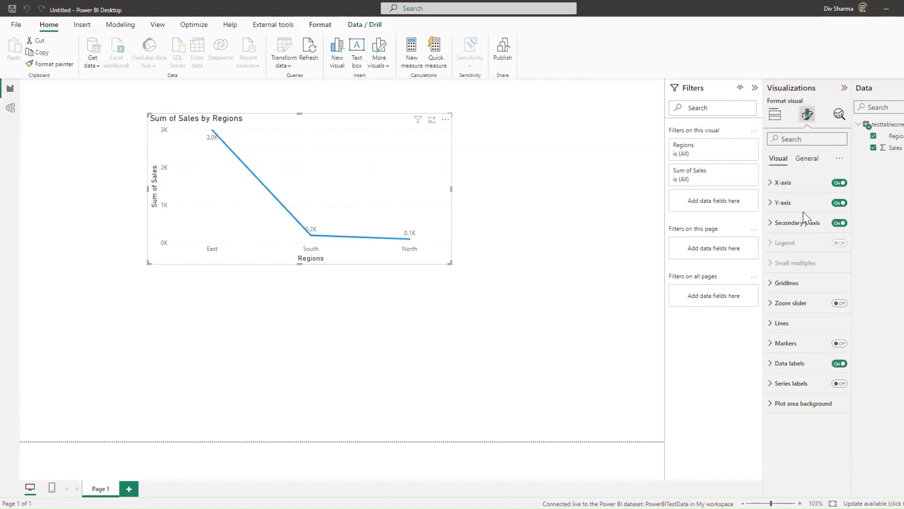
left_click(794, 363)
scroll(796, 372, "down", 5)
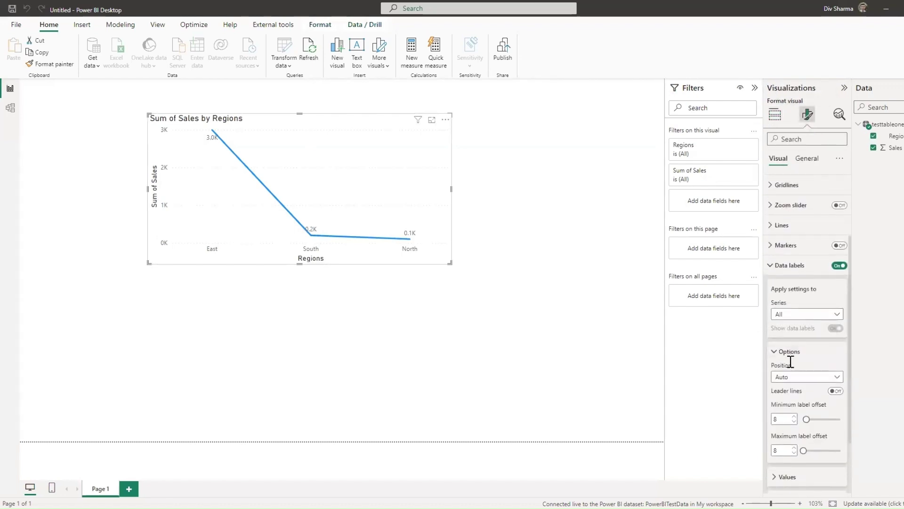
left_click(803, 401)
scroll(803, 403, "down", 3)
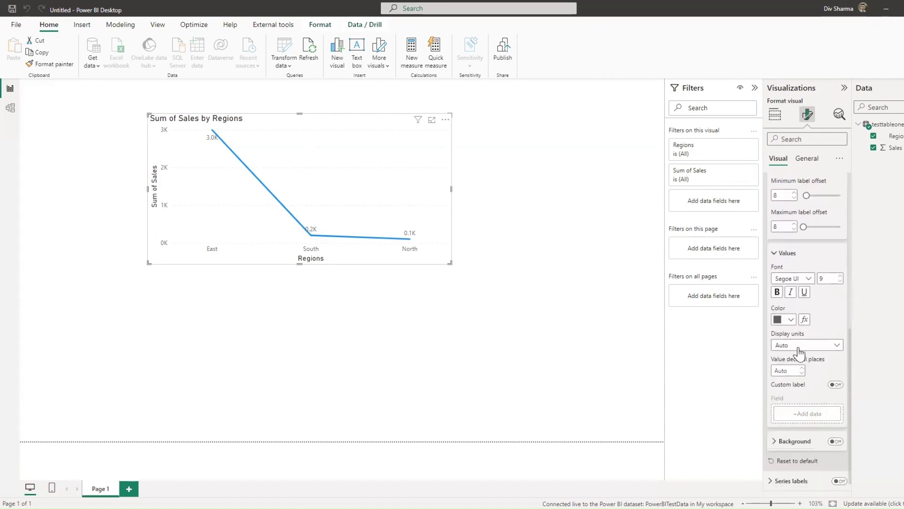
left_click(823, 351)
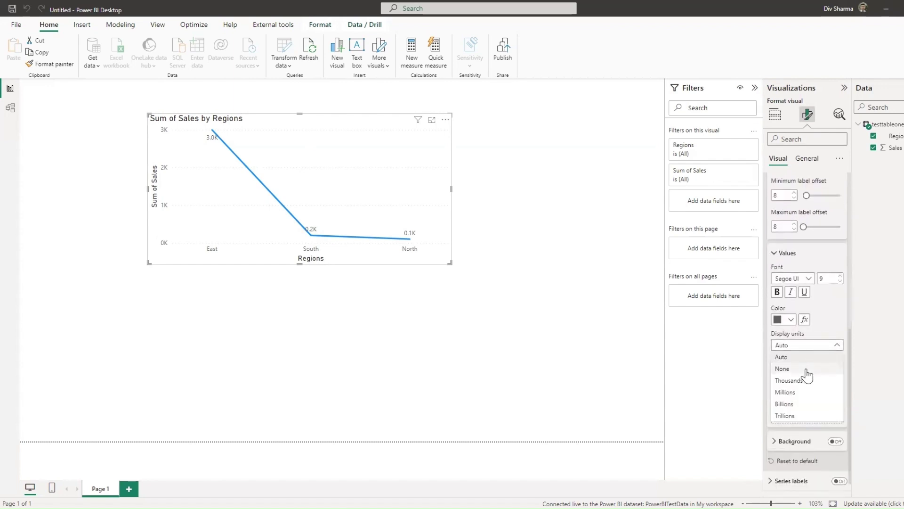